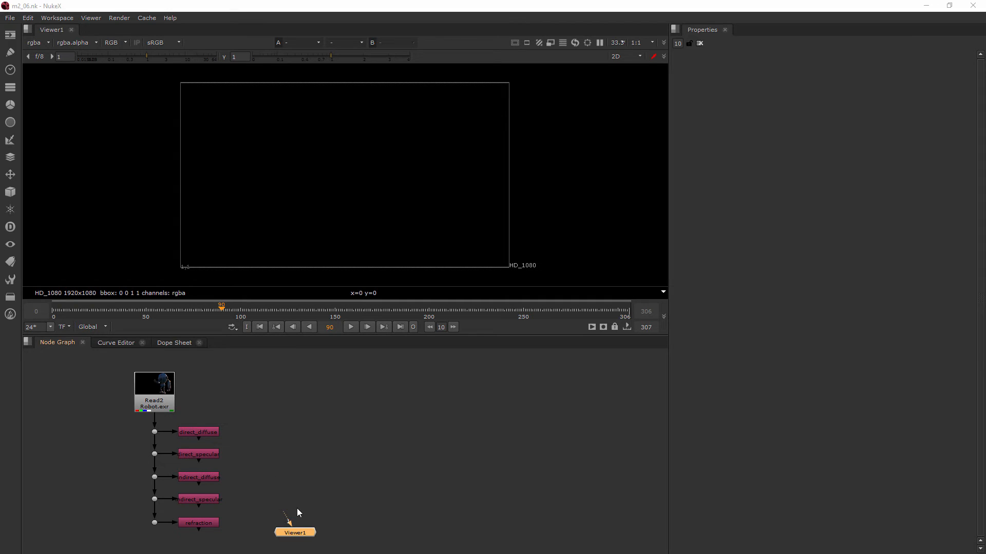
Step: View the direct_diffuse pass in Viewer1 and add a Merge node beside the pass nodes
left_click_drag(284, 513, 202, 434)
left_click(261, 443)
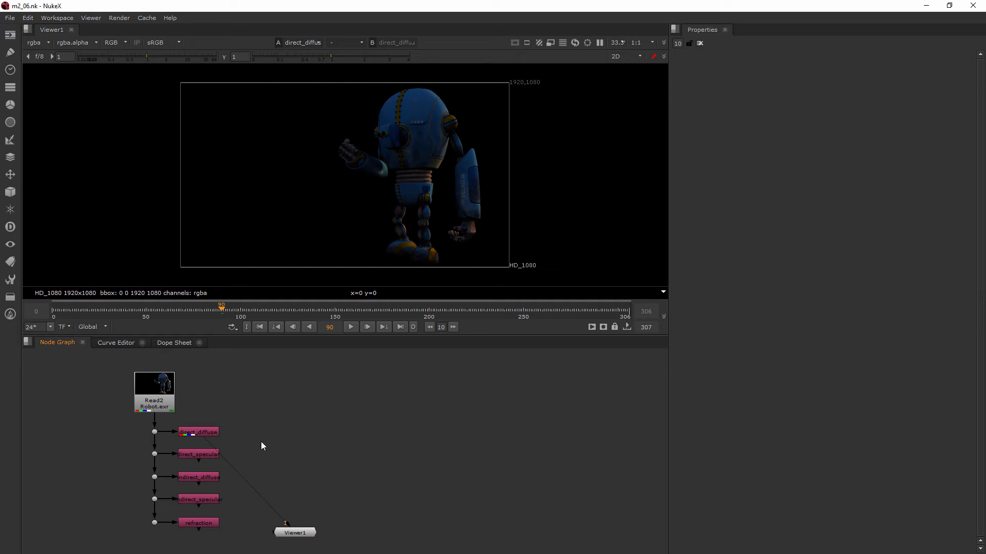
key("Tab")
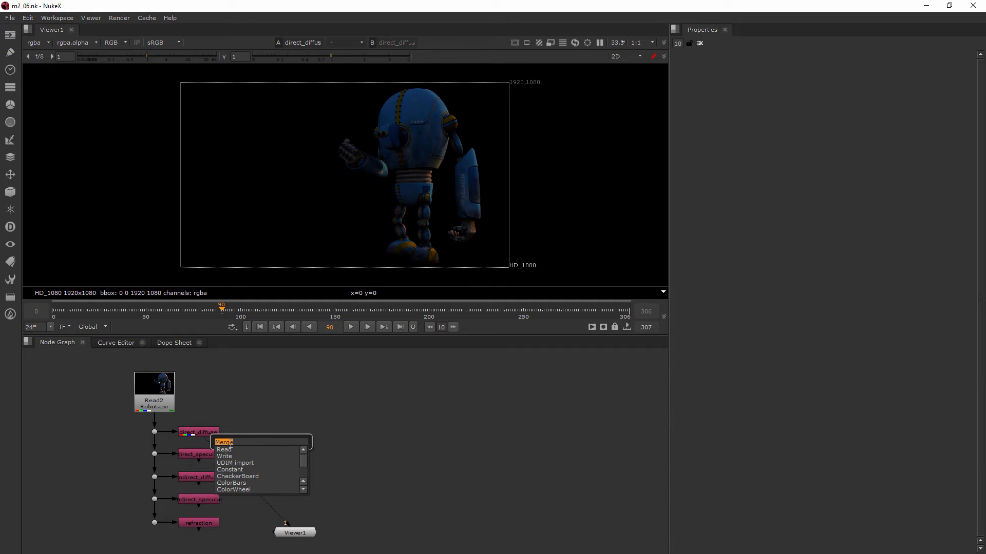
key("Return")
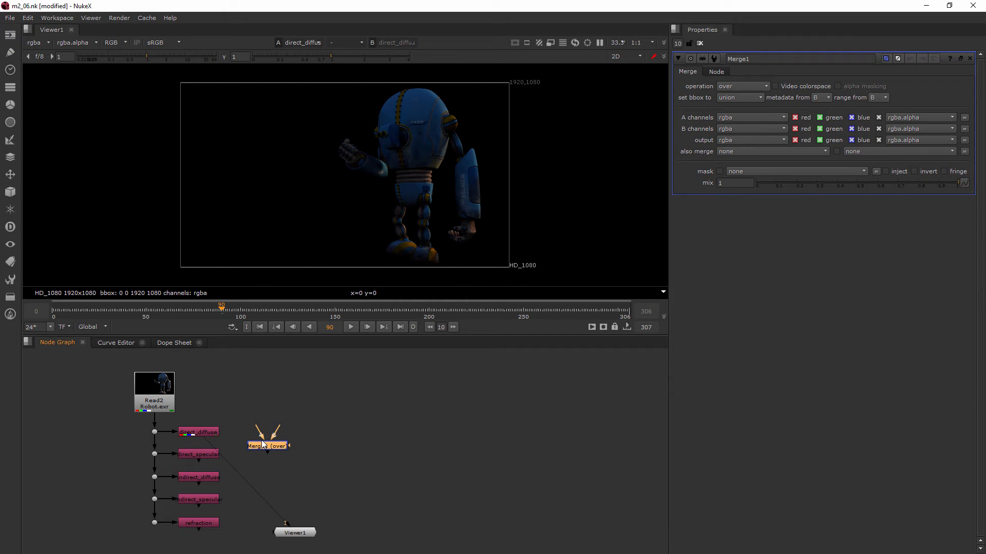
Step: Connect direct_diffuse to the Merge's B input and direct_specular to its A input, then compare the merge with Read2 in the viewer
scroll(327, 441, "down", 2)
scroll(327, 441, "up", 2)
left_click_drag(277, 430, 329, 461)
left_click_drag(240, 434, 272, 436)
left_click(338, 464)
key("1")
left_click_drag(338, 464, 212, 455)
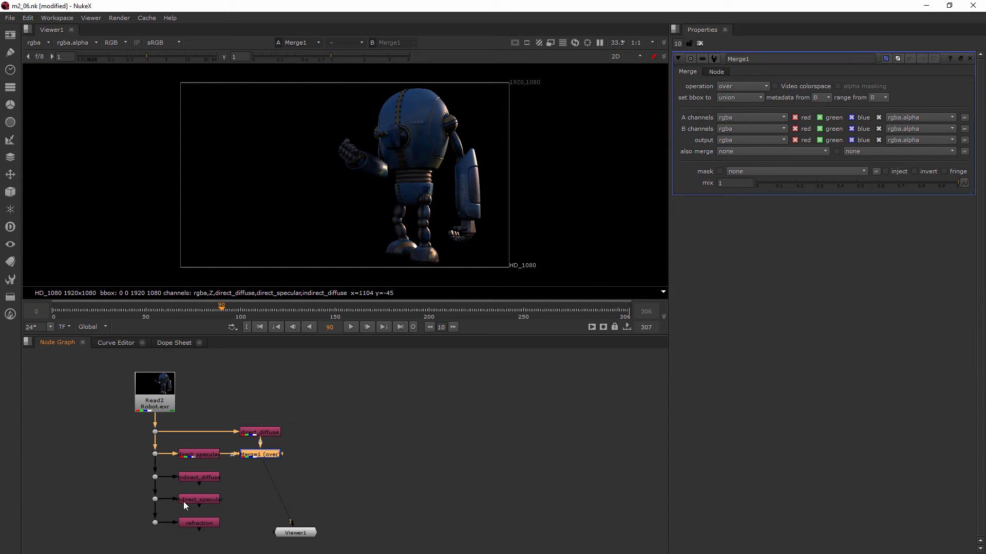
mouse_move(266, 464)
left_mouse_down()
mouse_move(269, 426)
mouse_move(278, 445)
mouse_move(272, 434)
mouse_move(217, 452)
mouse_move(225, 462)
mouse_move(260, 458)
left_mouse_up()
mouse_move(264, 462)
left_mouse_down()
mouse_move(169, 402)
mouse_move(260, 456)
left_mouse_up()
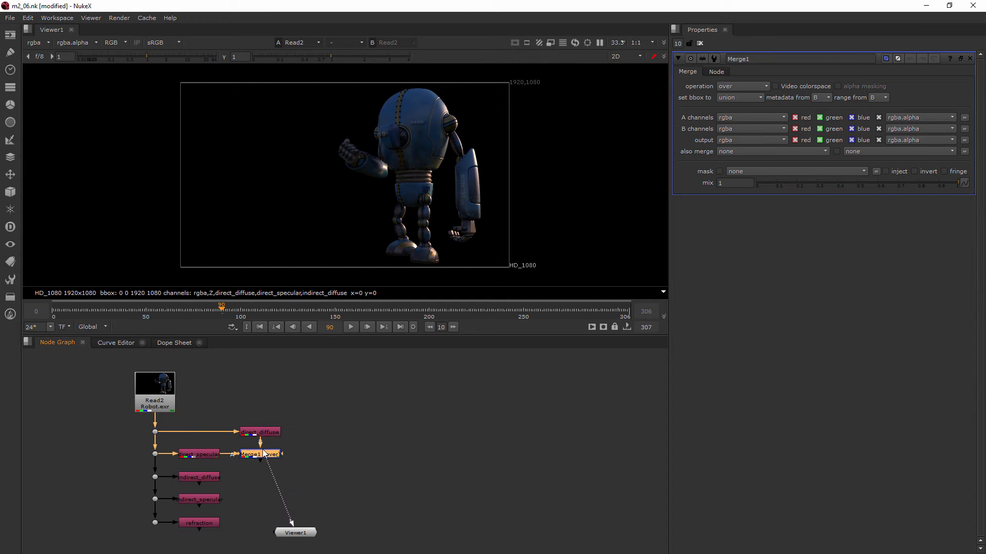
Step: Add a second Merge below Merge1 with Merge1 in B and indirect_diffuse in A, and view its result
left_click(253, 486)
key("Tab")
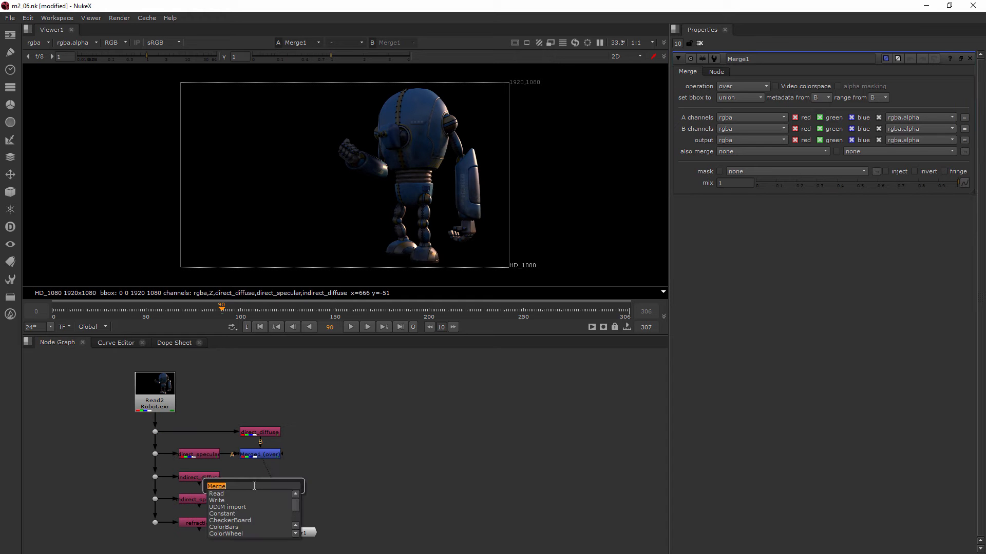
key("Return")
mouse_move(256, 477)
left_mouse_down()
mouse_move(260, 456)
mouse_move(204, 479)
mouse_move(258, 487)
mouse_move(252, 477)
left_mouse_up()
key("1")
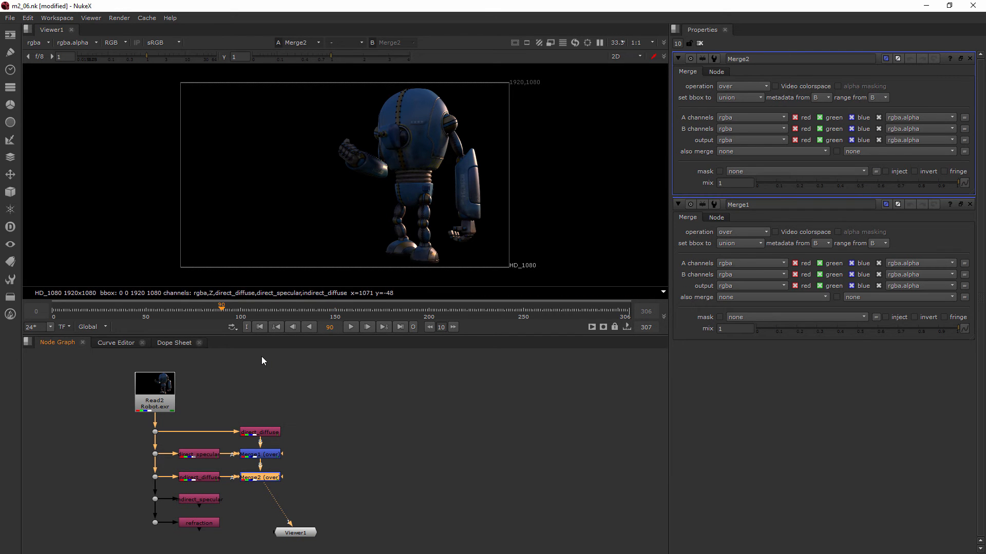
Step: Toggle Merge2 off and on repeatedly to examine what the indirect_diffuse pass adds to the robot's torso and arms
key("d")
key("d")
key("d")
key("d")
key("d")
key("d")
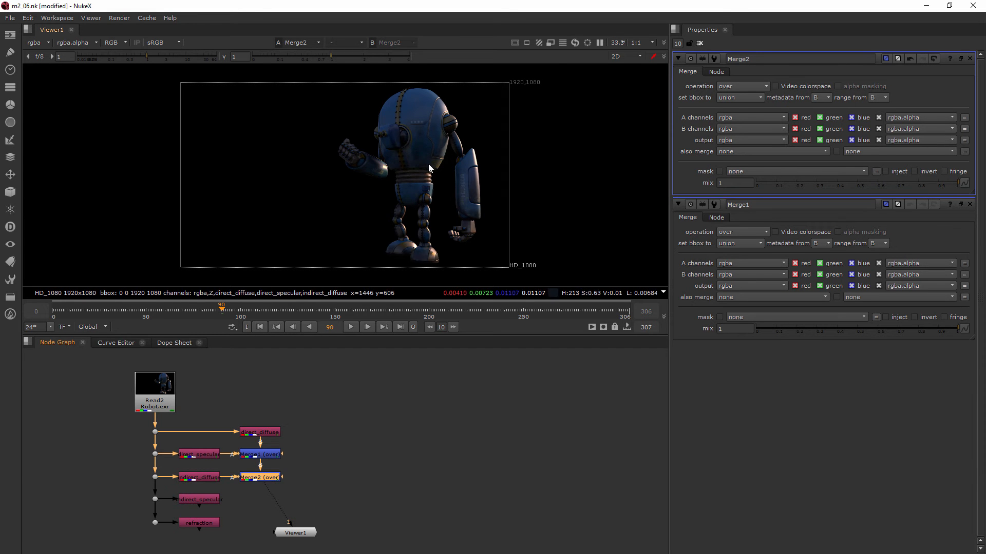
scroll(416, 165, "up", 3)
scroll(402, 168, "up", 3)
key("d")
key("d")
key("d")
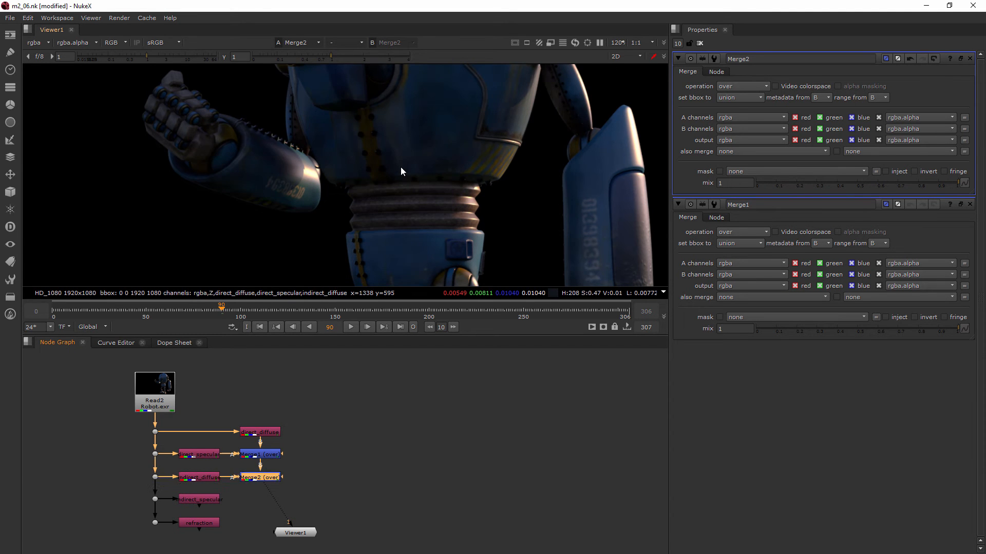
key("d")
key("d")
key("d")
key("d")
key("d")
scroll(401, 168, "down", 3)
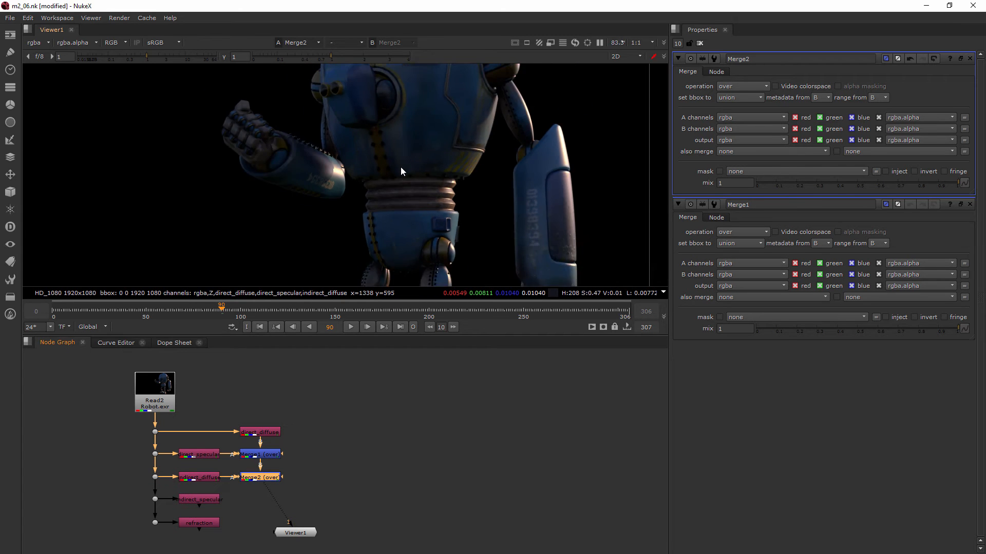
scroll(401, 167, "down", 2)
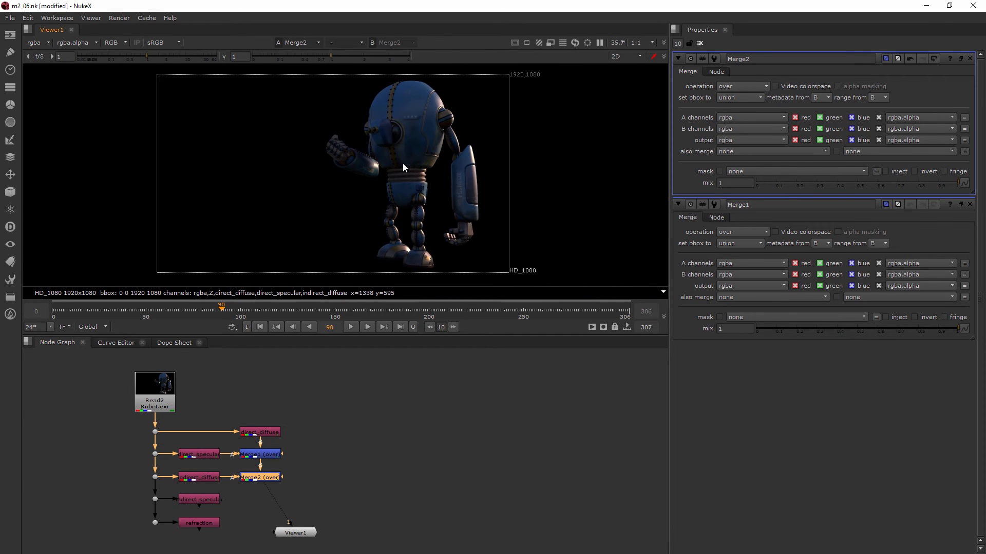
Step: Add a third Merge between Merge2 and the Viewer, with indirect_specular connected to its A input
middle_click_drag(319, 424, 325, 393)
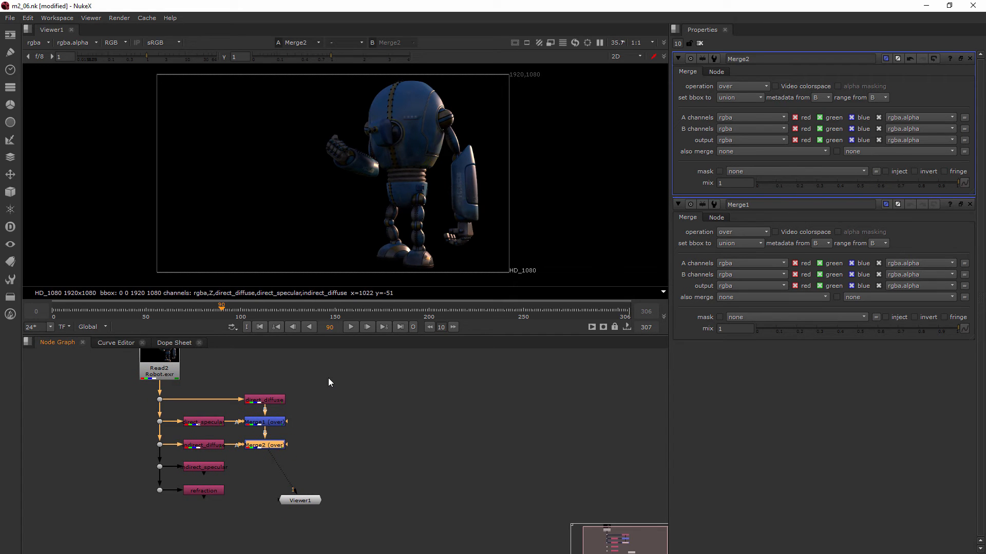
left_click(331, 434)
key("Tab")
type("mer")
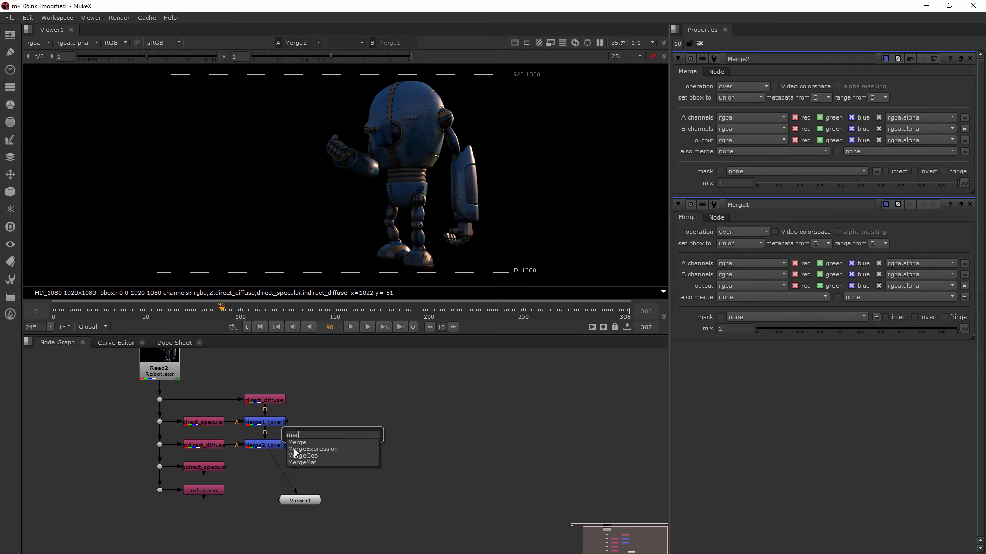
key("Return")
left_click_drag(327, 440, 278, 466)
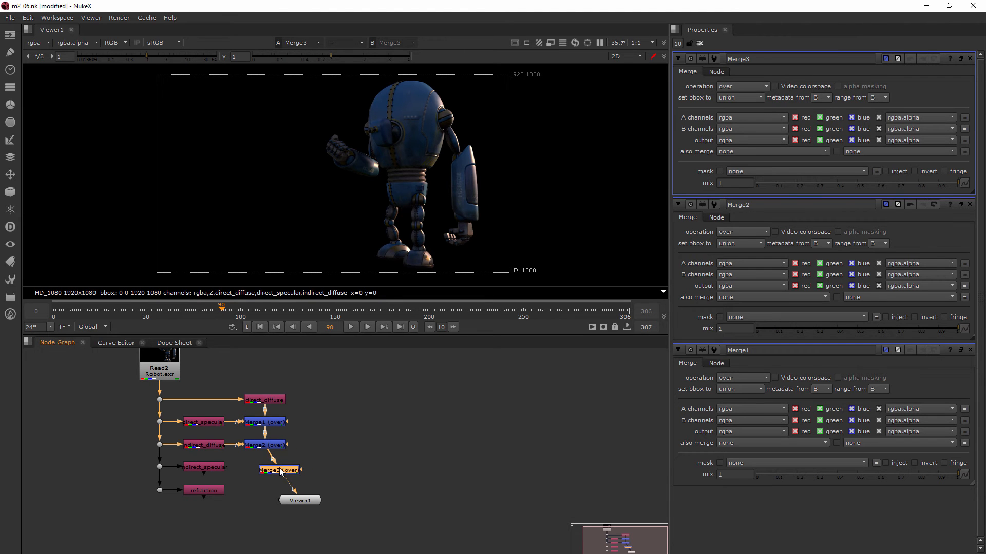
mouse_move(280, 467)
left_mouse_down()
mouse_move(268, 483)
mouse_move(272, 476)
mouse_move(215, 469)
mouse_move(266, 467)
left_mouse_up()
Step: Toggle Merge3 off and on to check the contribution of the indirect_specular pass
key("d")
key("d")
key("d")
key("d")
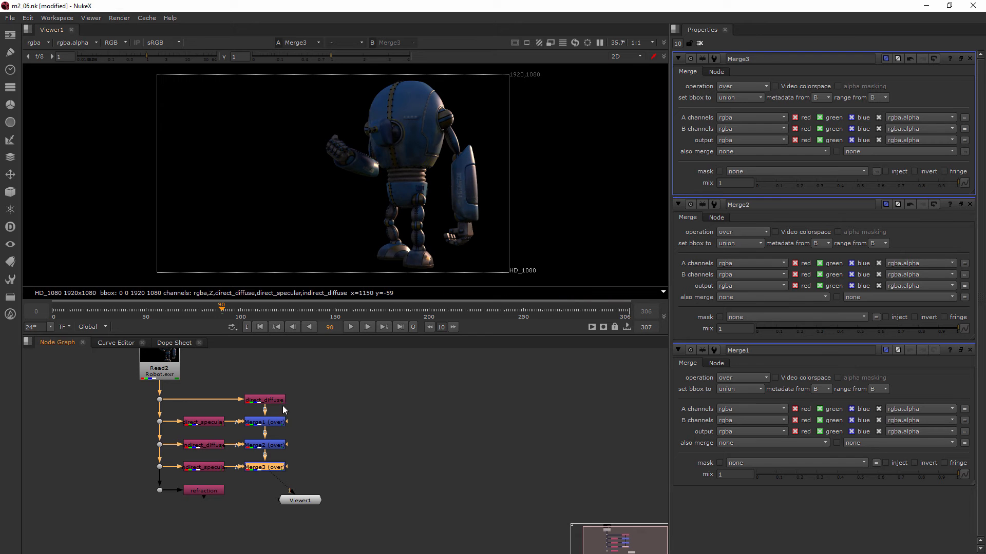
Step: Add a fourth Merge below Merge3 with refraction in its A input, and view Read2 for comparison
left_click_drag(293, 500, 279, 525)
key("Tab")
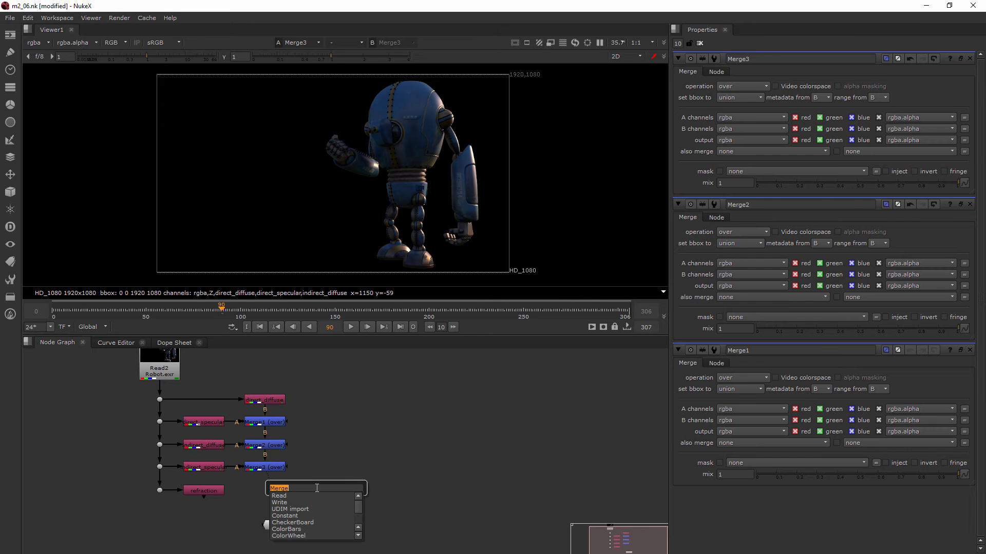
key("Return")
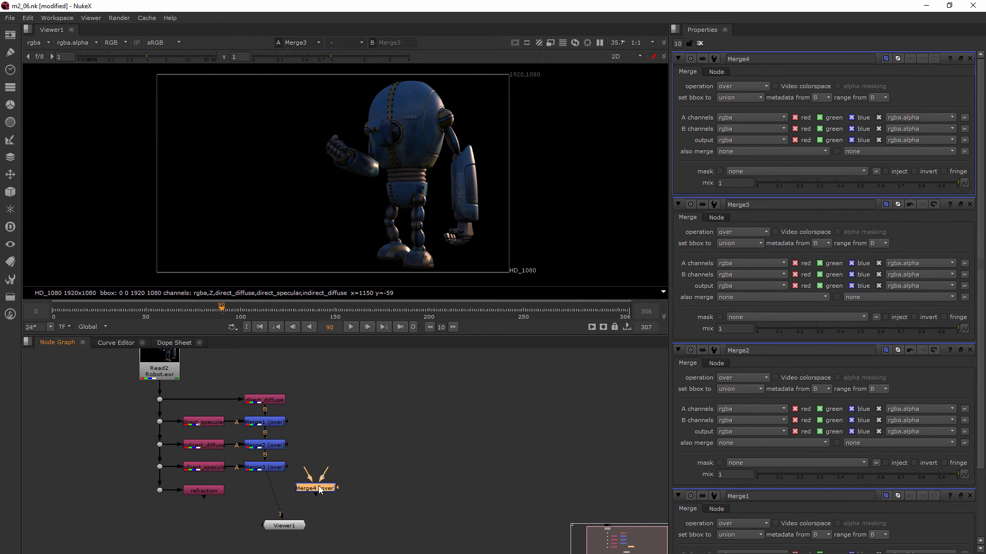
left_click(279, 495)
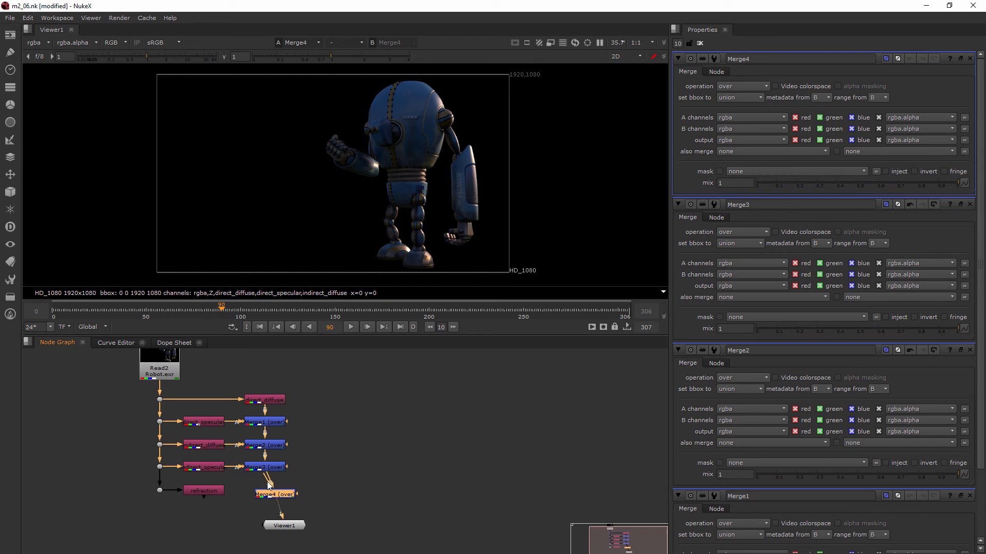
left_click_drag(256, 482, 164, 366)
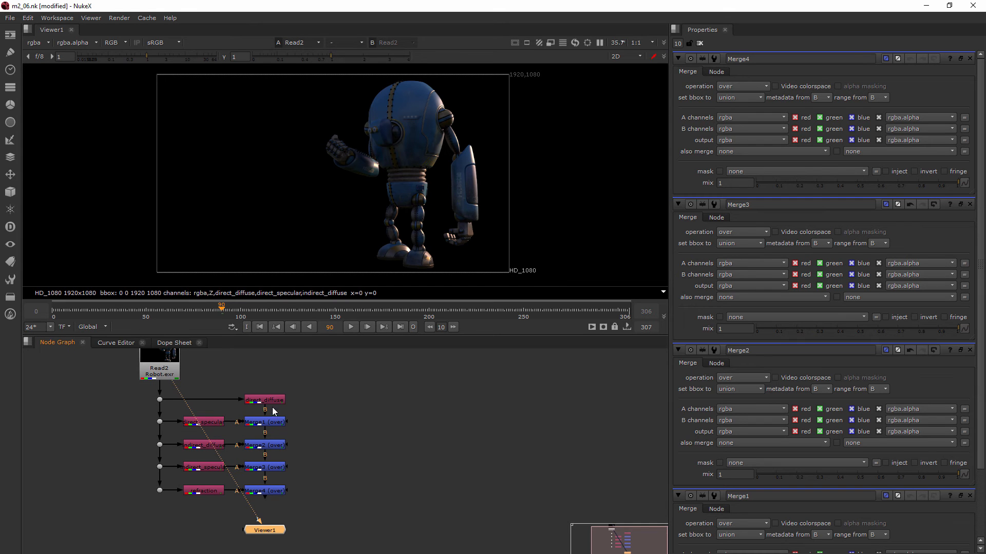
Step: Move direct_diffuse and the Merge column away from the pass nodes, reposition Viewer1, and realign indirect_diffuse with the other passes
left_click_drag(179, 391, 116, 511)
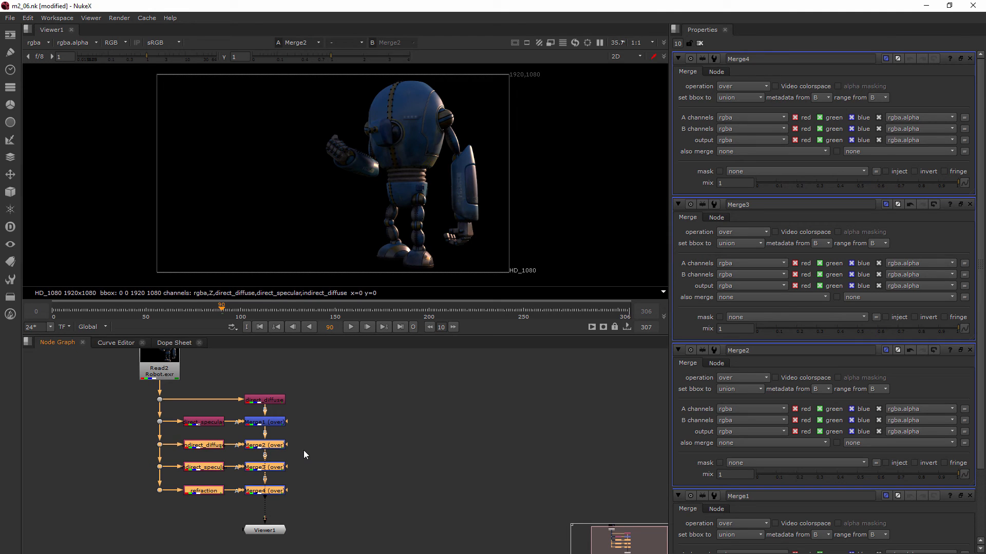
left_click(305, 451)
left_click_drag(211, 446, 216, 448)
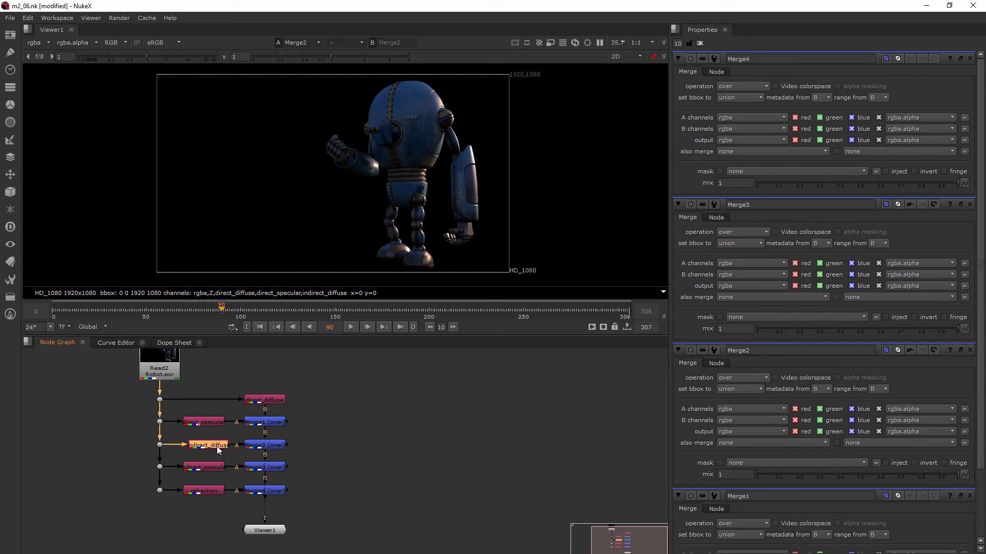
left_click_drag(310, 437, 242, 503)
left_click_drag(332, 355, 236, 509)
left_click_drag(260, 446, 313, 446)
left_click(402, 457)
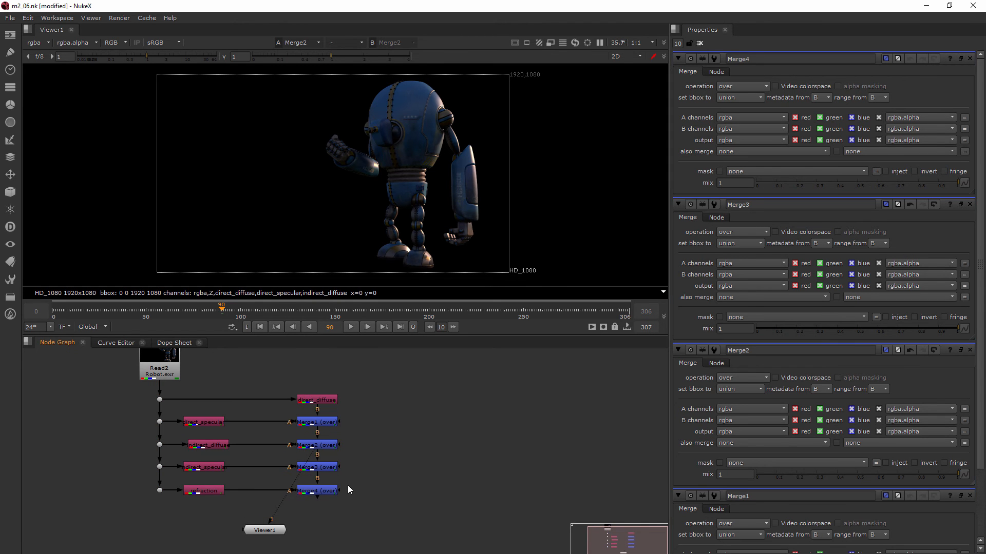
left_click_drag(273, 532, 401, 517)
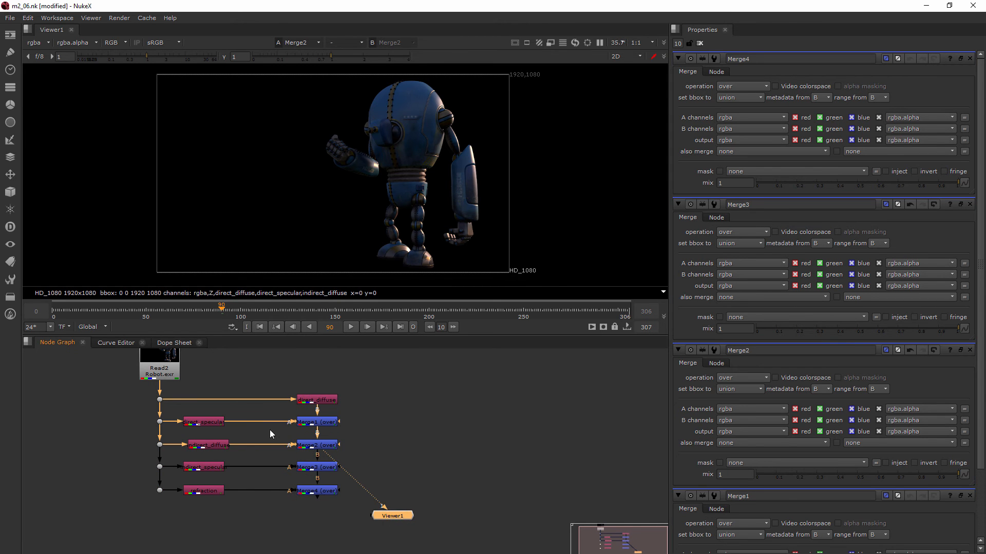
left_click(209, 447)
left_click_drag(209, 447, 203, 446)
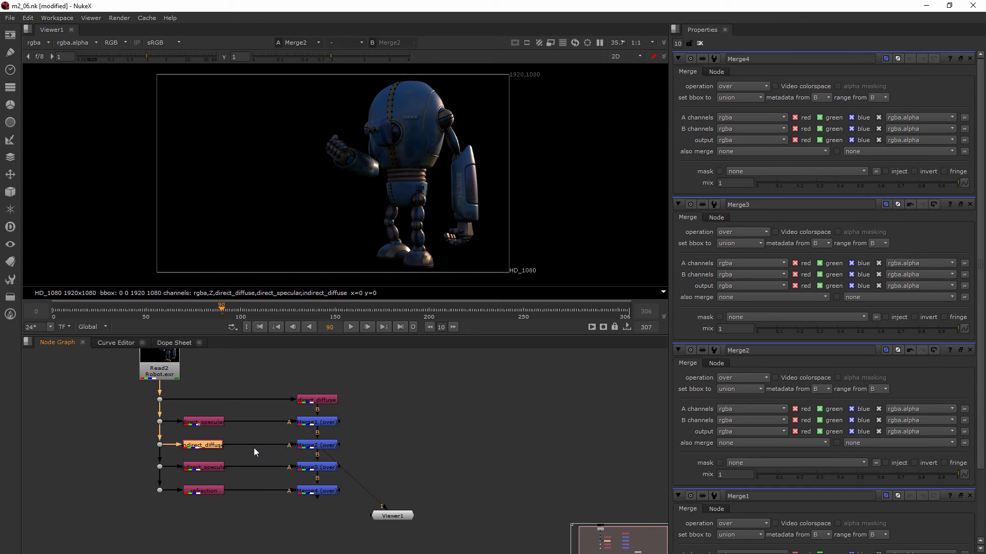
Step: Insert a ColorCorrect node between indirect_diffuse and the A input of Merge2
left_click(370, 424)
key("Tab")
type("dolor")
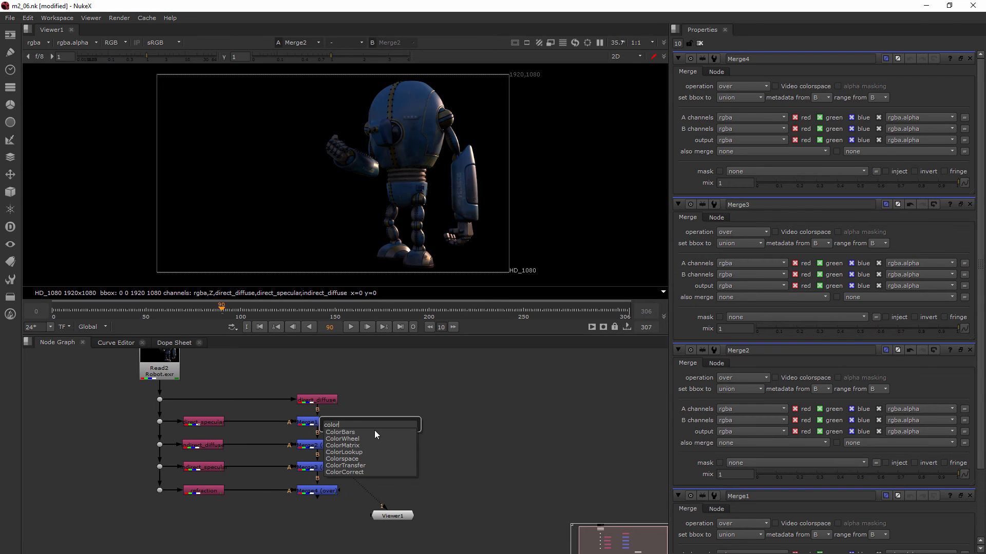
left_click(355, 472)
left_click_drag(378, 428, 265, 448)
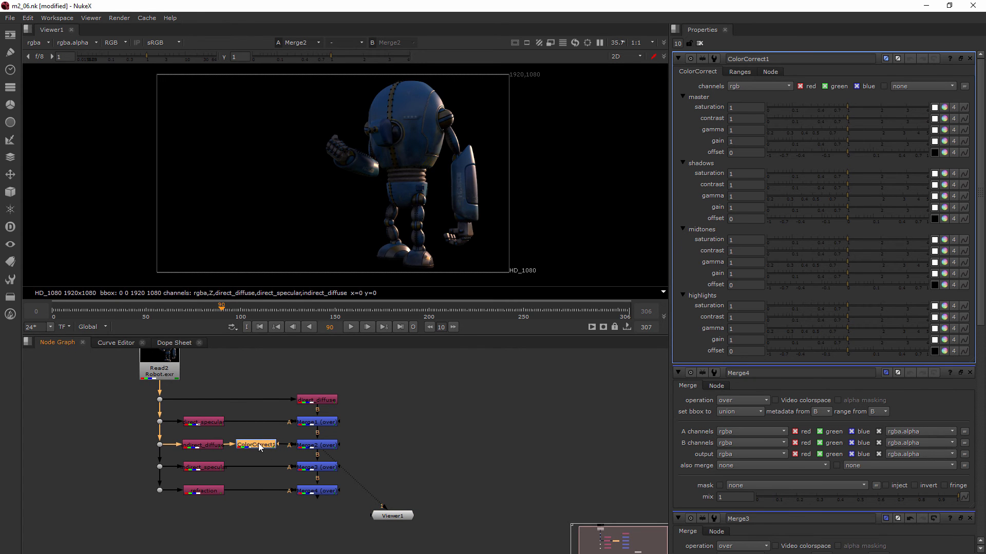
left_click_drag(270, 449, 273, 449)
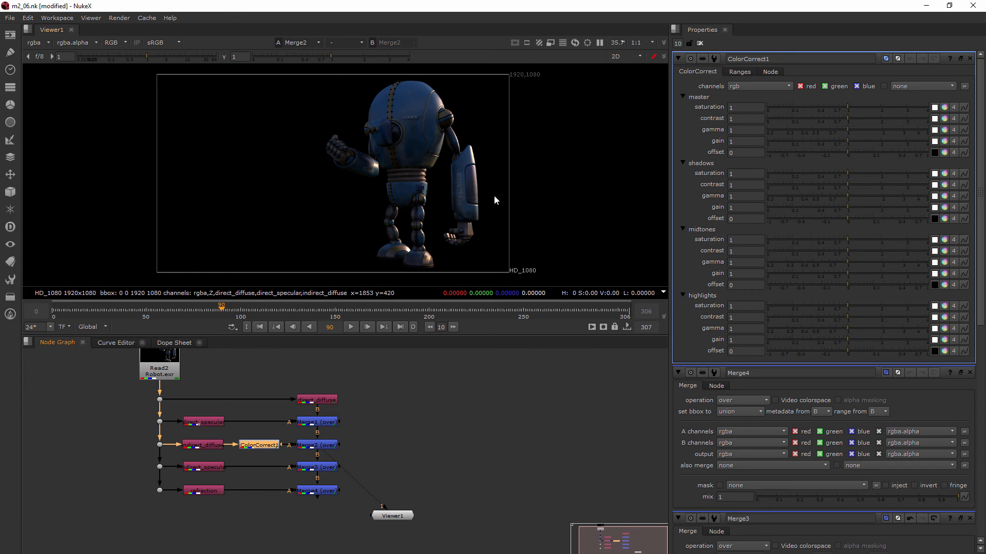
Step: Tint the ColorCorrect master gain green, with red 0.733335, green 1.533336 and blue 0.733335, and inspect the robot
left_click(945, 142)
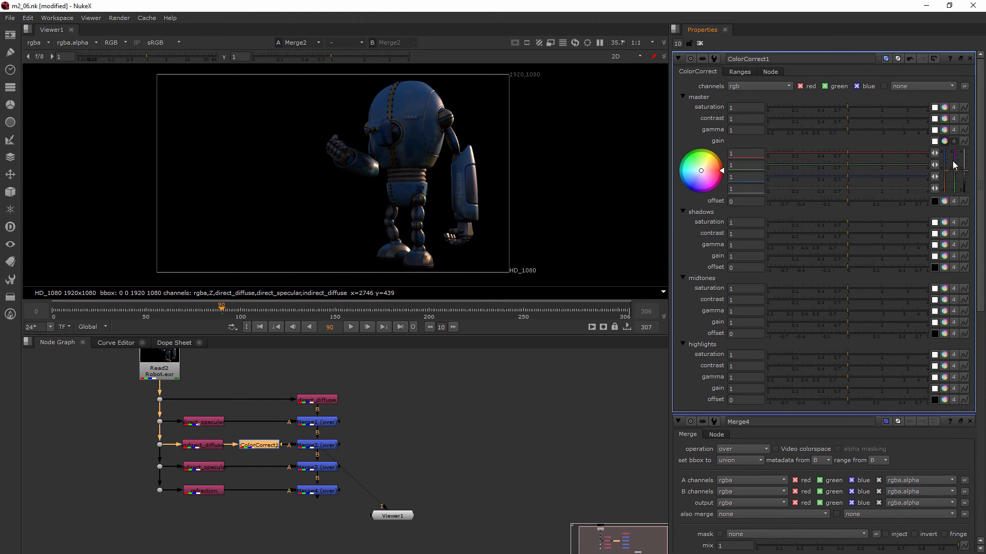
mouse_move(955, 171)
left_mouse_down()
mouse_move(955, 161)
mouse_move(962, 203)
mouse_move(958, 182)
left_mouse_up()
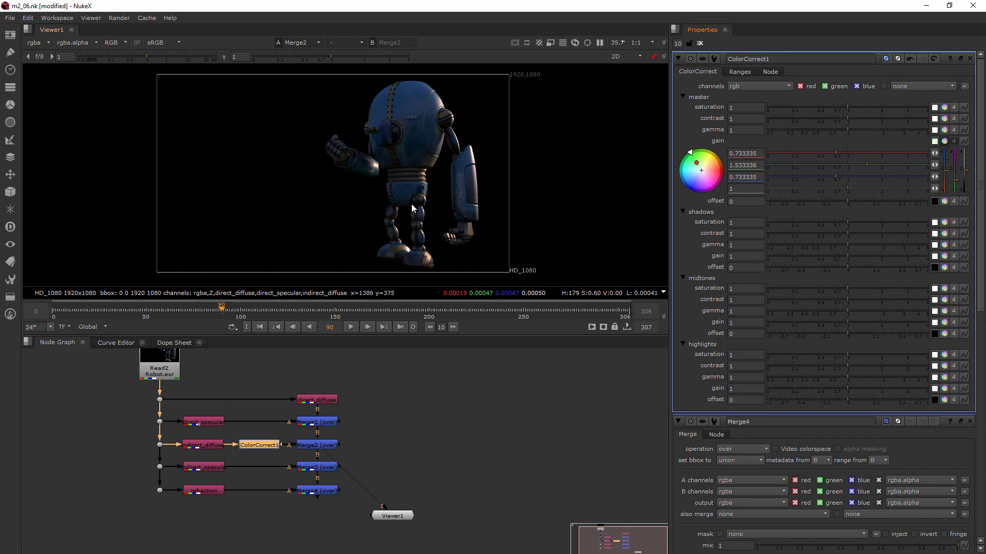
scroll(405, 190, "up", 5)
scroll(423, 157, "down", 6)
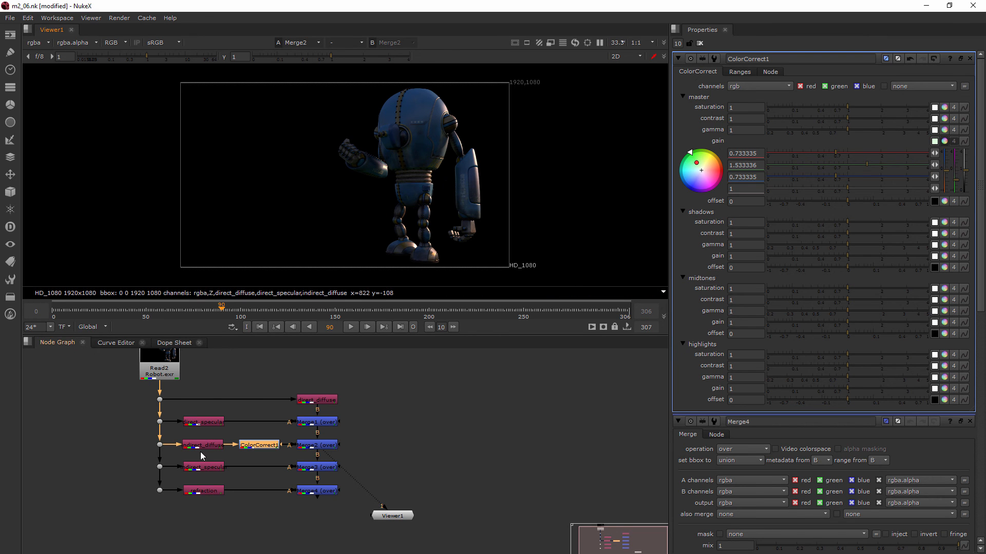
Step: View the indirect_specular, refraction and direct_specular passes one by one, then examine indirect_specular more closely
left_click(211, 470)
key("1")
left_click(214, 489)
key("1")
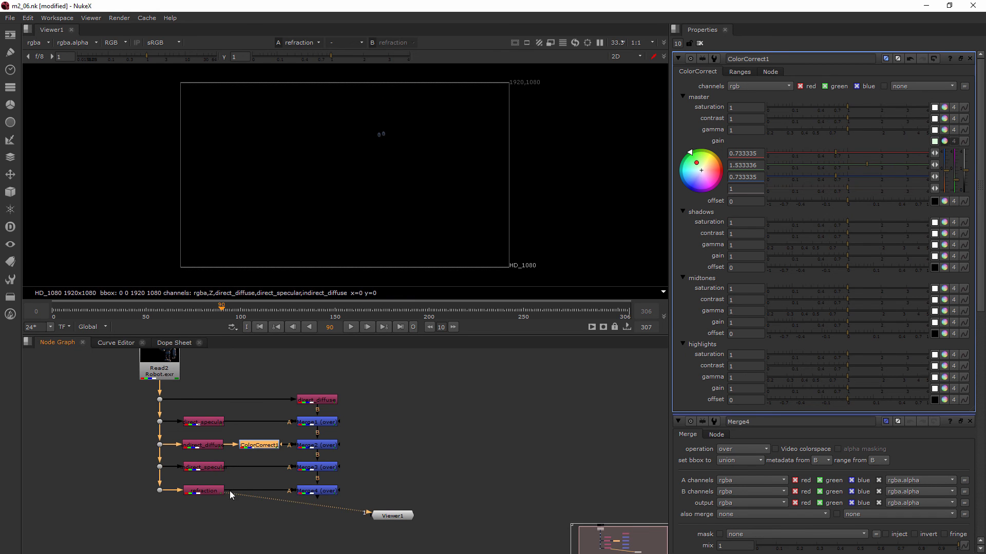
left_click(214, 422)
key("1")
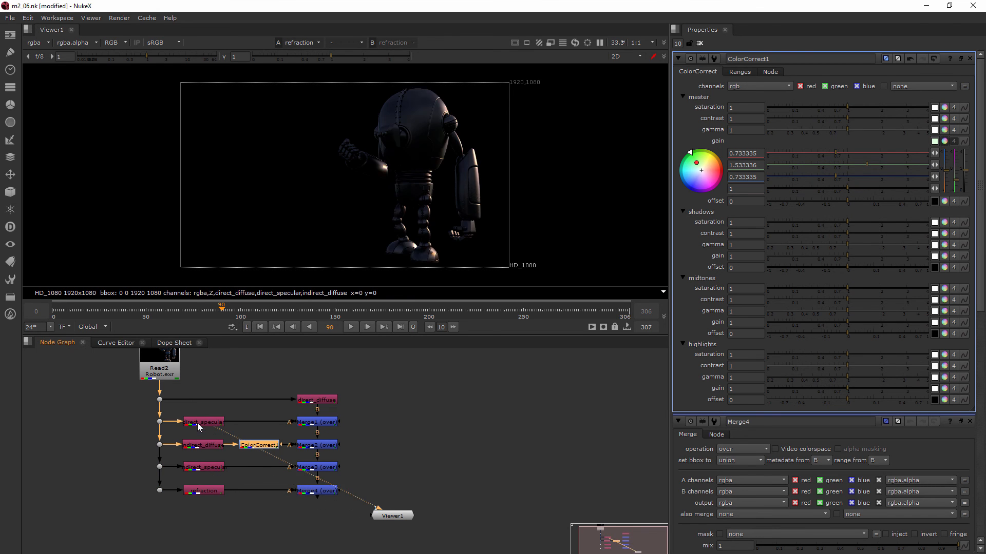
left_click(215, 468)
key("1")
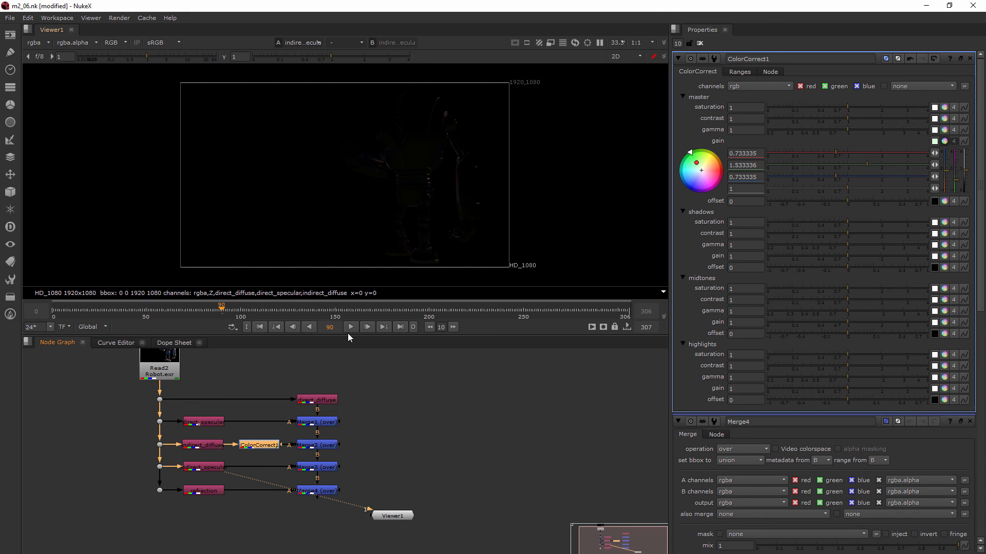
scroll(437, 123, "up", 3)
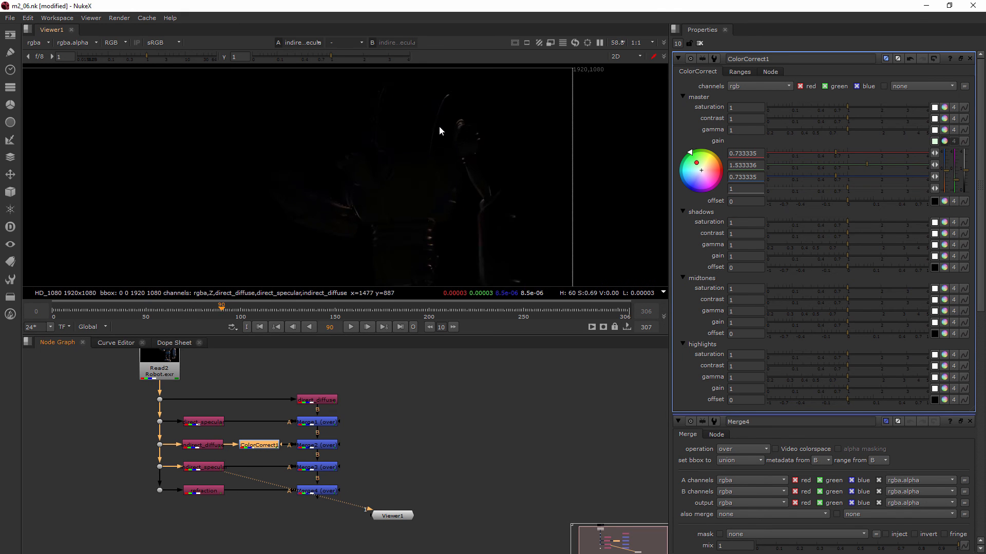
scroll(441, 135, "down", 3)
Step: Insert a new ColorCorrect node between indirect_specular and the A input of Merge3
left_click(383, 440)
key("Tab")
type("col")
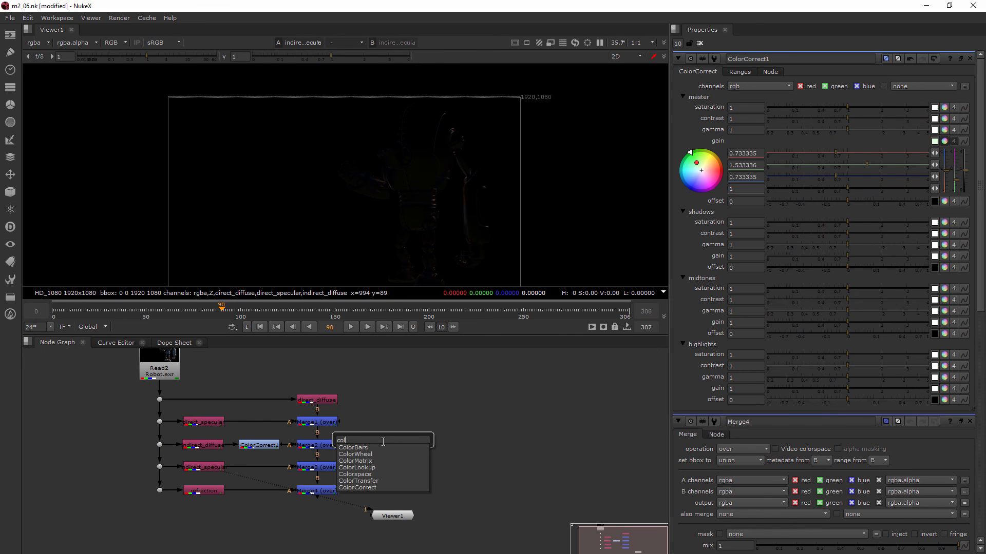
left_click(359, 488)
left_click_drag(392, 443, 273, 471)
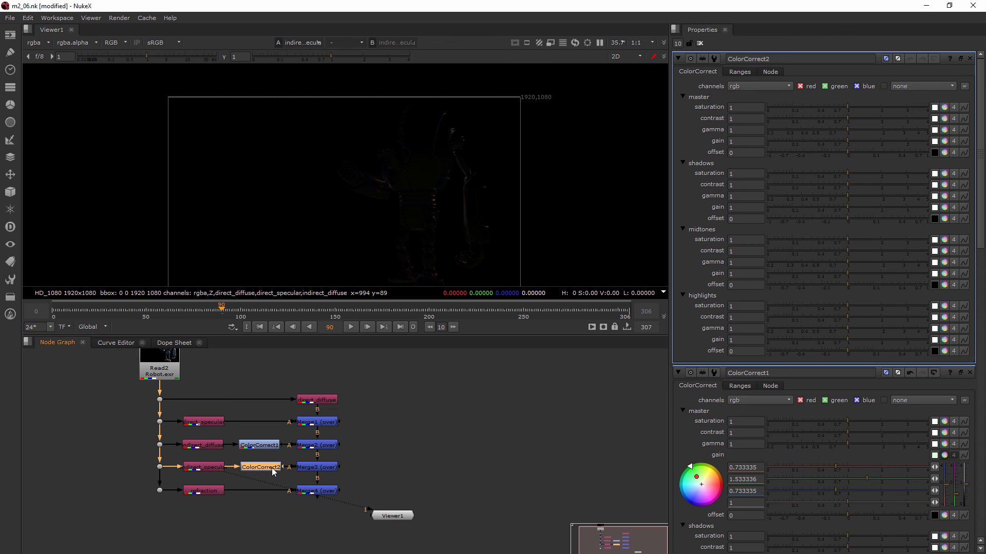
Step: Raise the new ColorCorrect's master gain to 2.06 while viewing that node, and view the combined robot at Merge4
key("1")
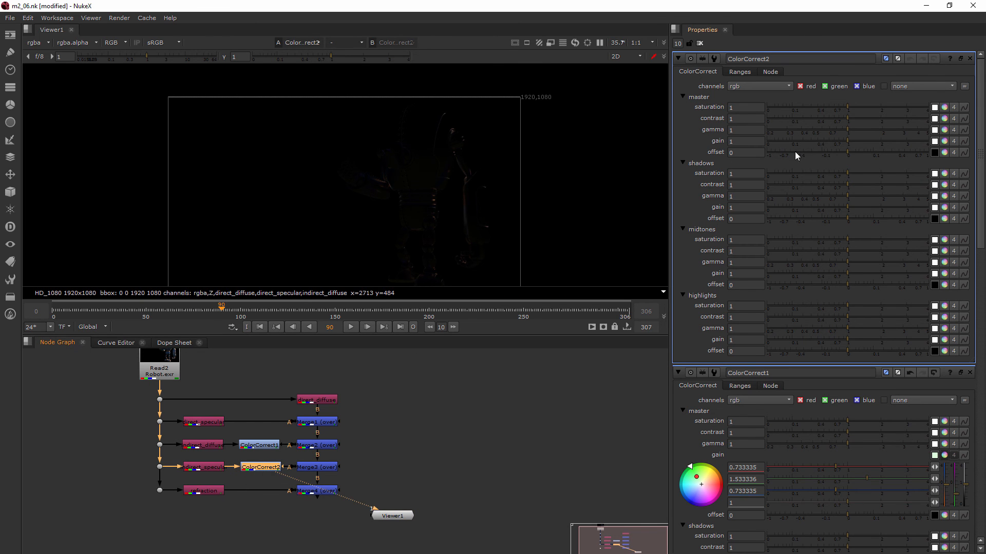
left_click_drag(848, 140, 945, 139)
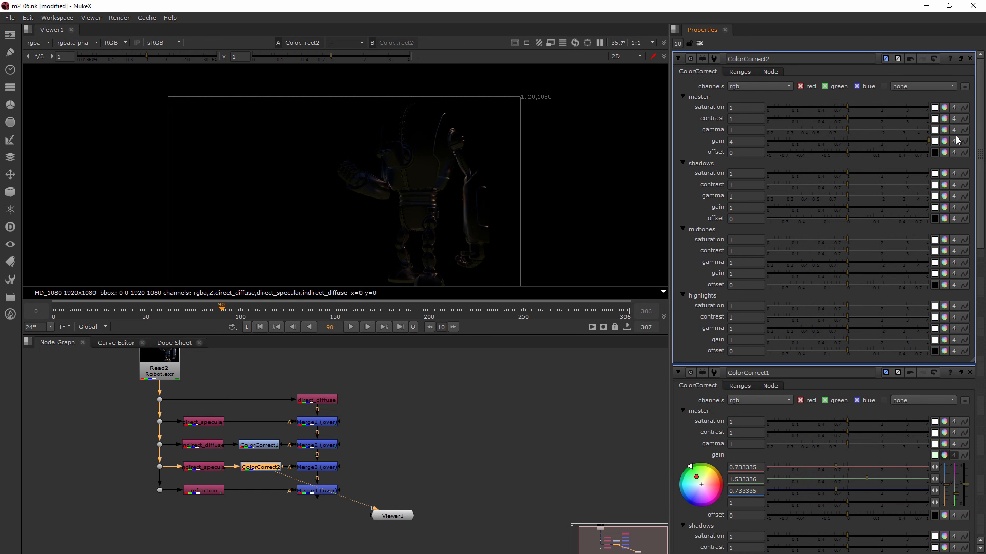
left_click_drag(858, 140, 883, 140)
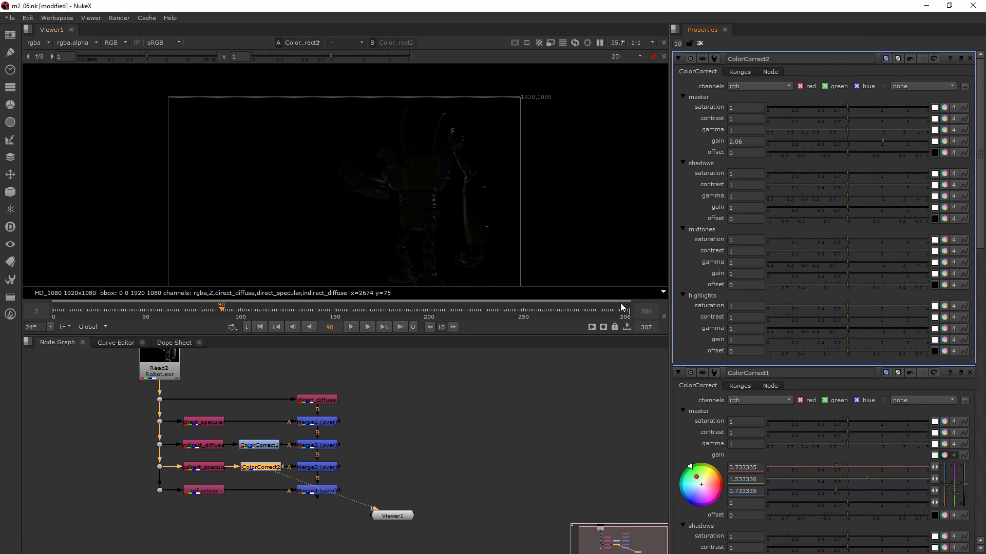
left_click_drag(281, 473, 328, 495)
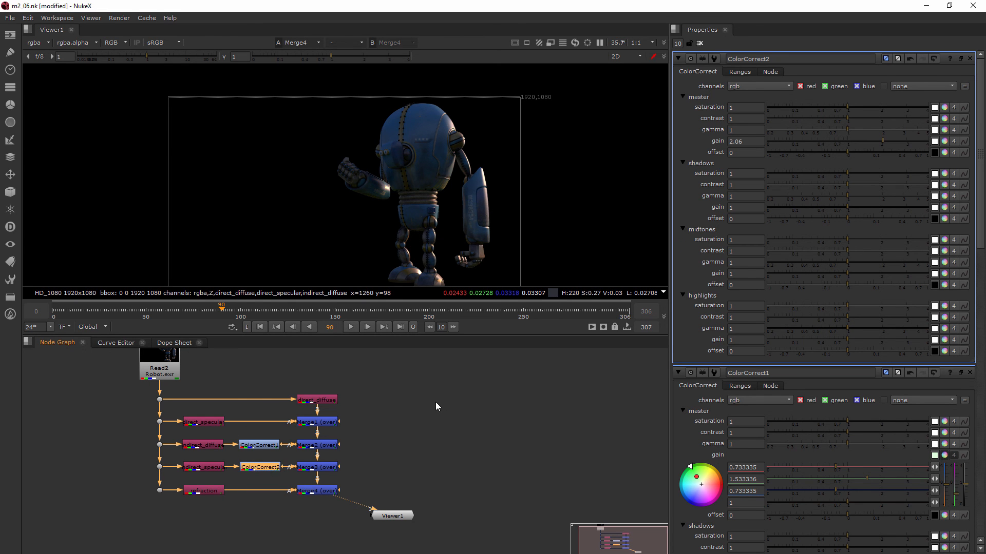
left_click(391, 421)
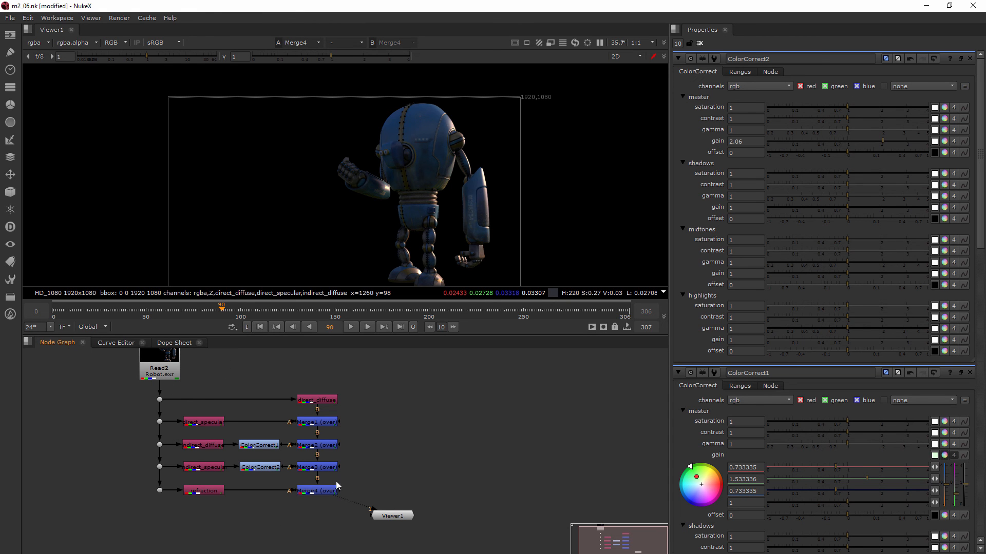
Step: Align direct_diffuse above the other pass nodes and add a Dot directly above Merge1 to bend its connection into the B input
left_click(143, 356)
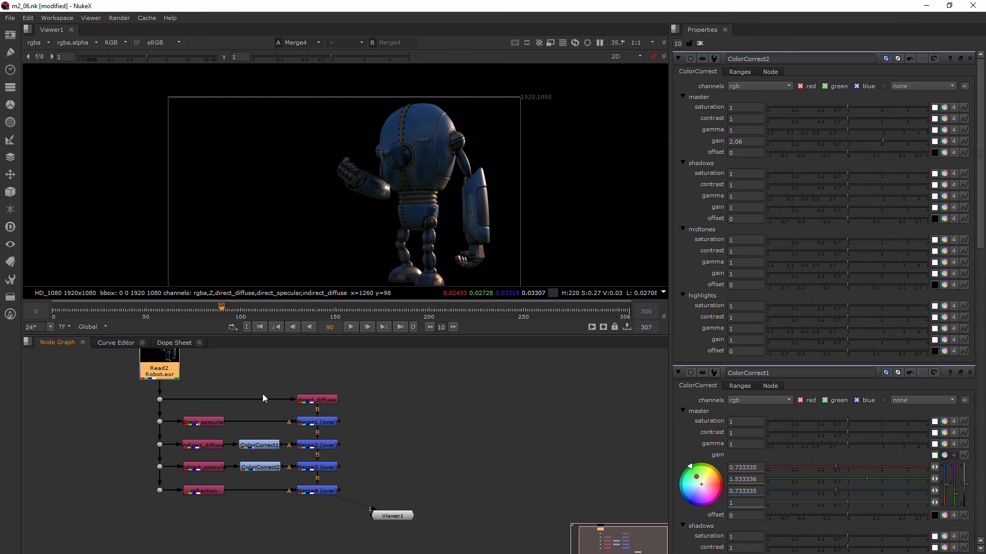
left_click_drag(318, 405, 212, 403)
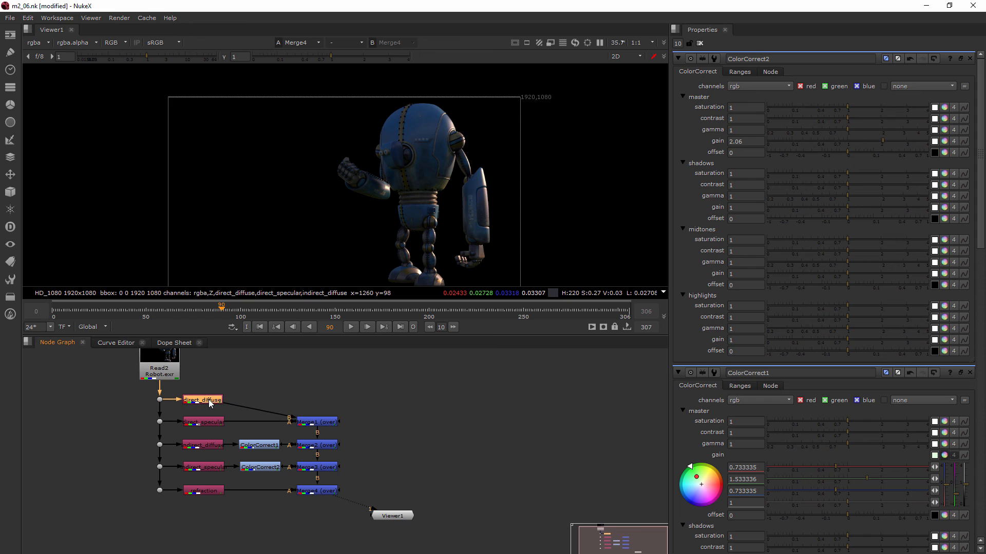
key("ctrl")
left_click_drag(260, 413, 317, 400, "ctrl")
left_click(410, 422)
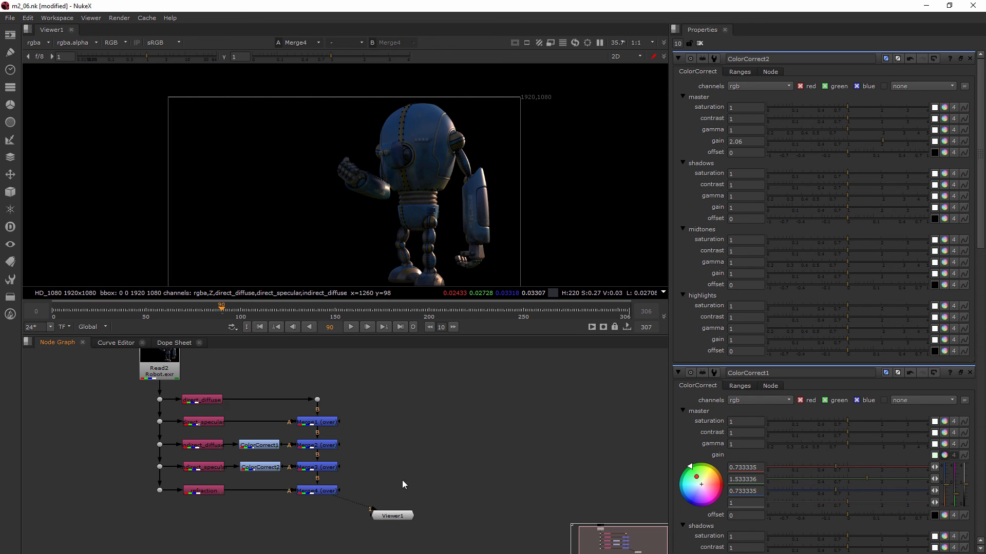
left_click(261, 467)
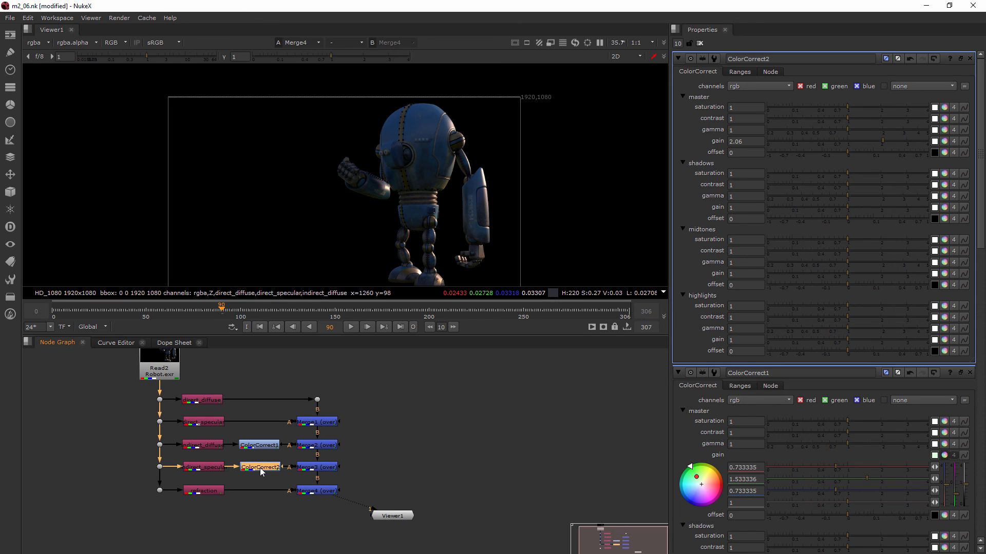
left_click(402, 433)
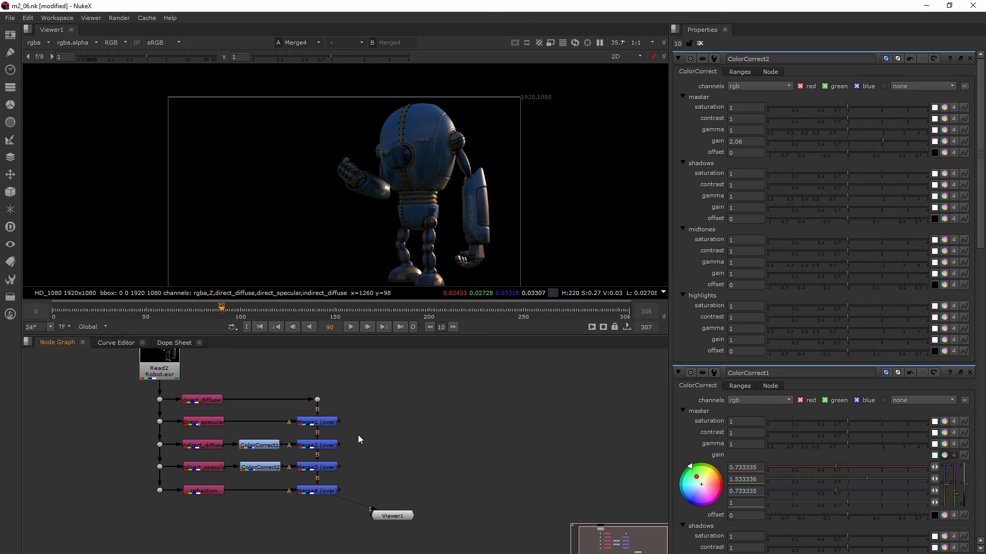
middle_click_drag(266, 405, 264, 422)
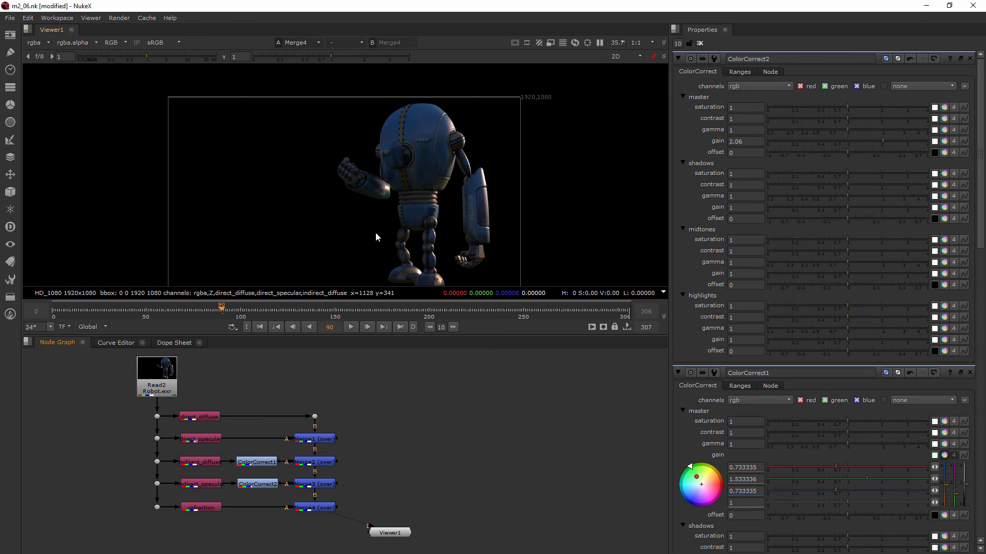
middle_click_drag(375, 232, 369, 213)
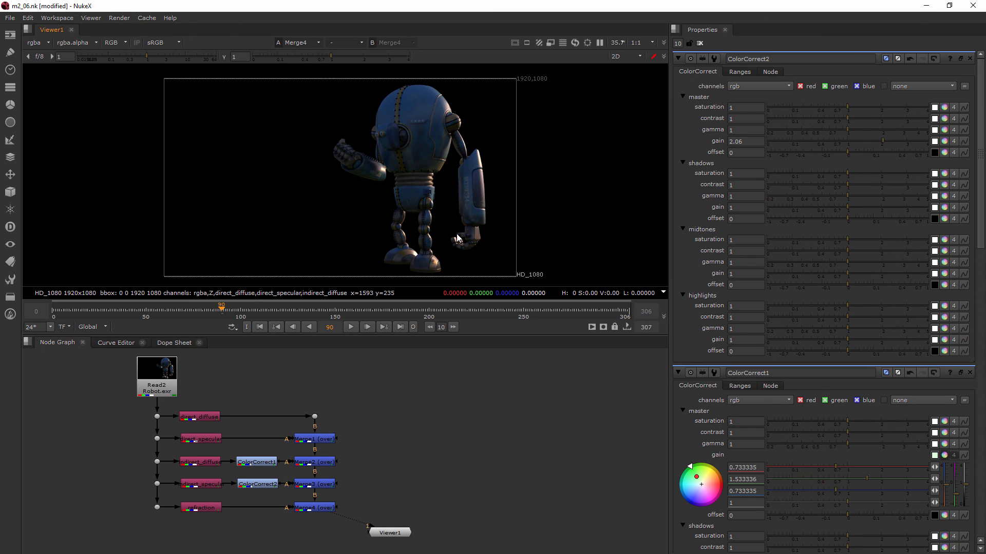